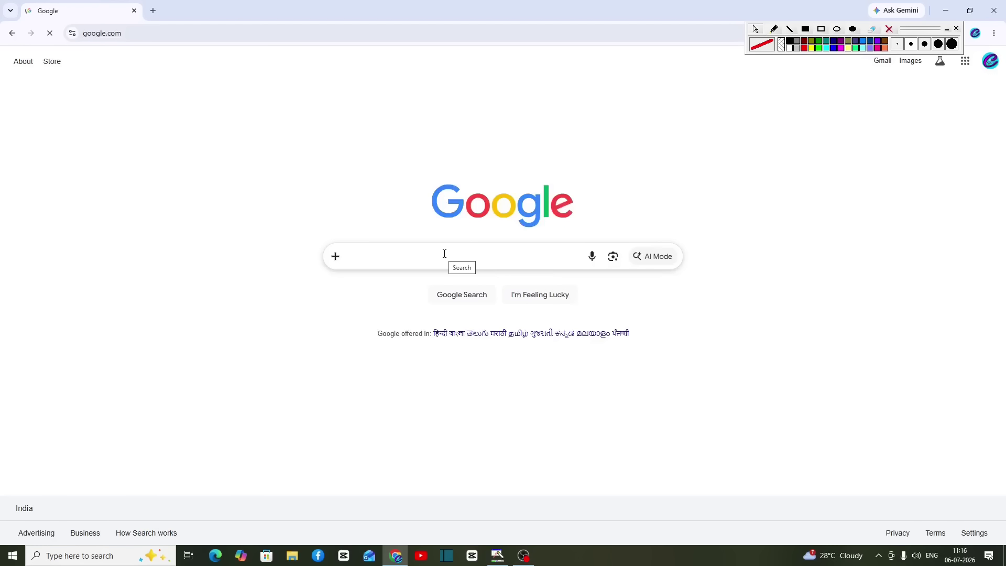
# Step: Search Google for 'banglarbhumi portal' and outline the official banglarbhumi.gov.in result
pyautogui.write('BANGLAR')
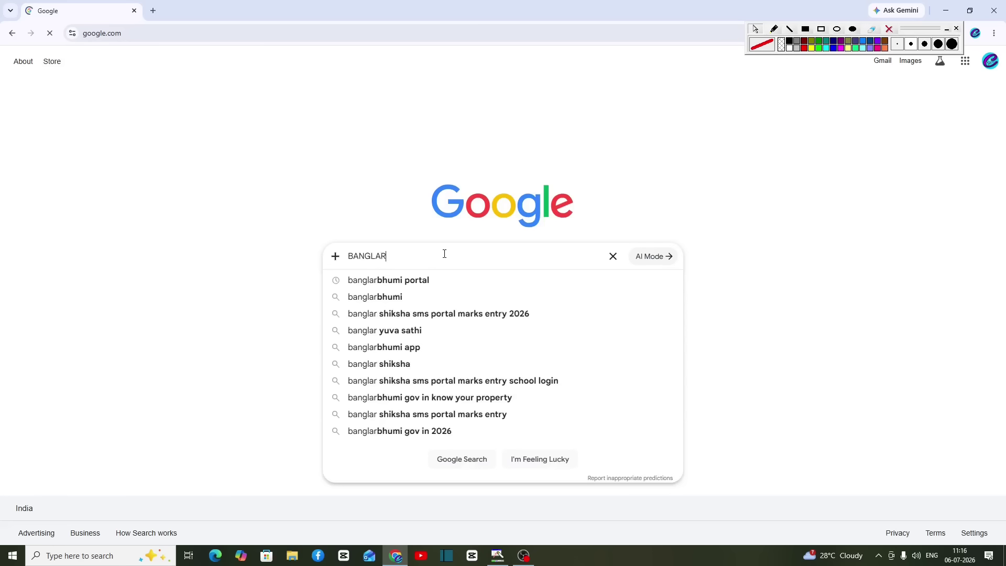
pyautogui.press('Down')
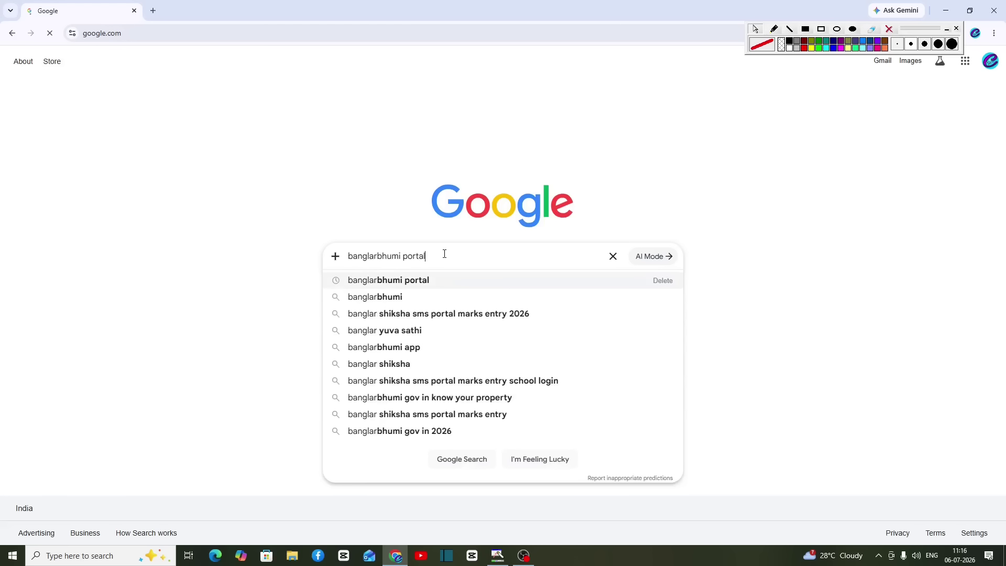
pyautogui.press('Return')
pyautogui.moveTo(84, 127); pyautogui.dragTo(255, 204)
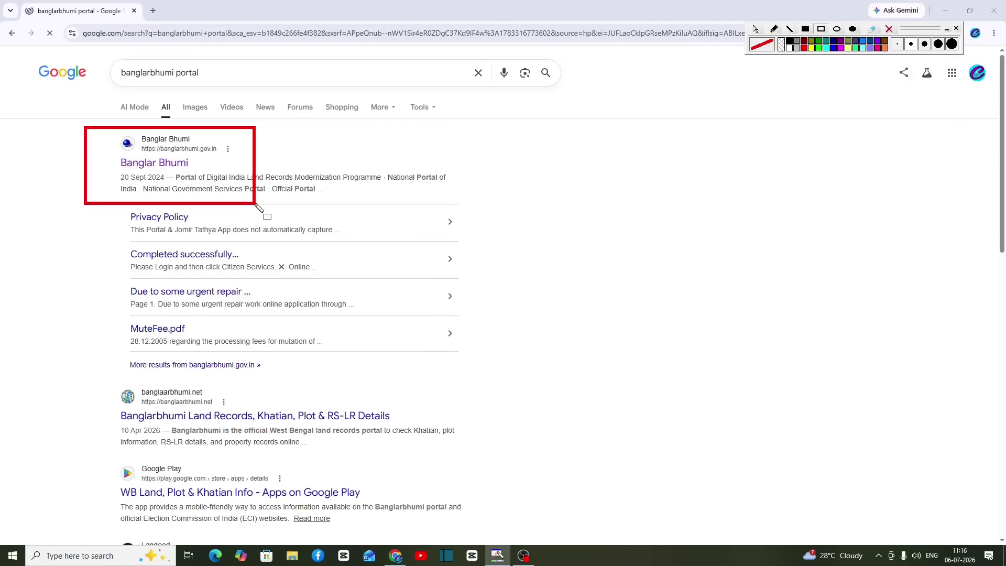
# Step: Close the Banglarbhumi notification popup and bring up the SIGN IN login window
pyautogui.click(635, 200)
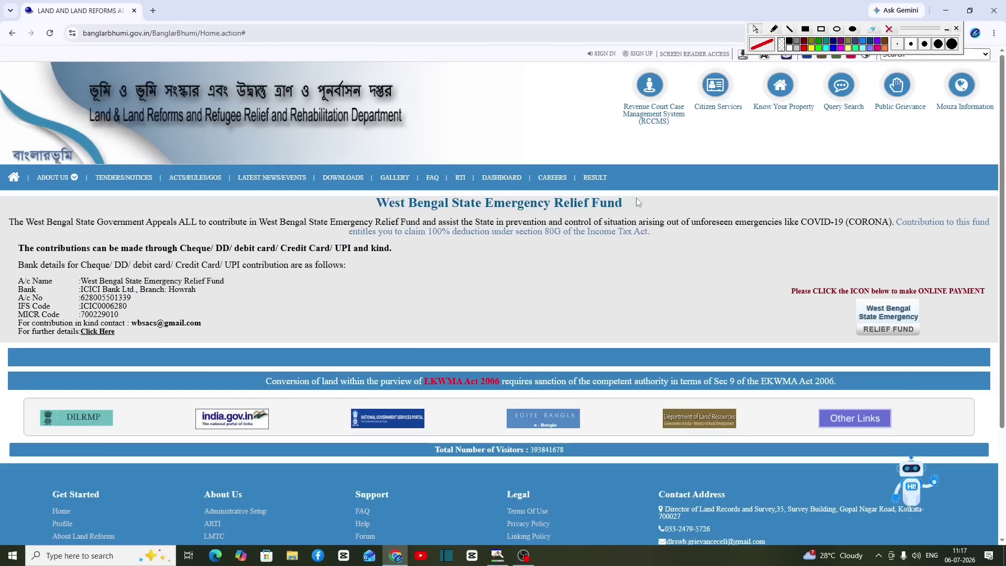
pyautogui.click(822, 29)
pyautogui.moveTo(575, 39); pyautogui.dragTo(627, 67)
pyautogui.click(601, 54)
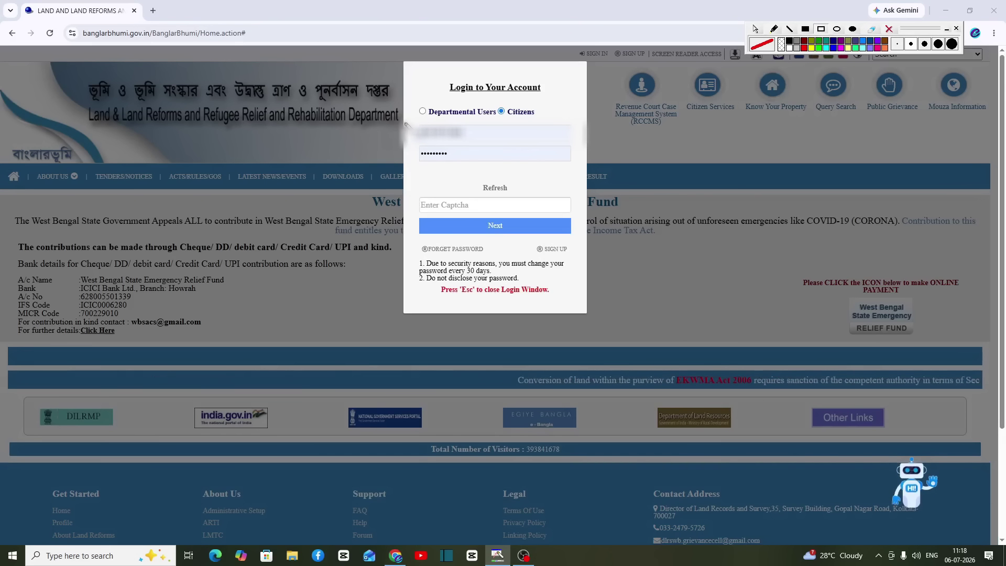
# Step: Outline the username, password and captcha fields in the login window, then clear the markings
pyautogui.moveTo(414, 123)
pyautogui.mouseDown()
pyautogui.moveTo(504, 155)
pyautogui.moveTo(535, 143)
pyautogui.mouseUp()
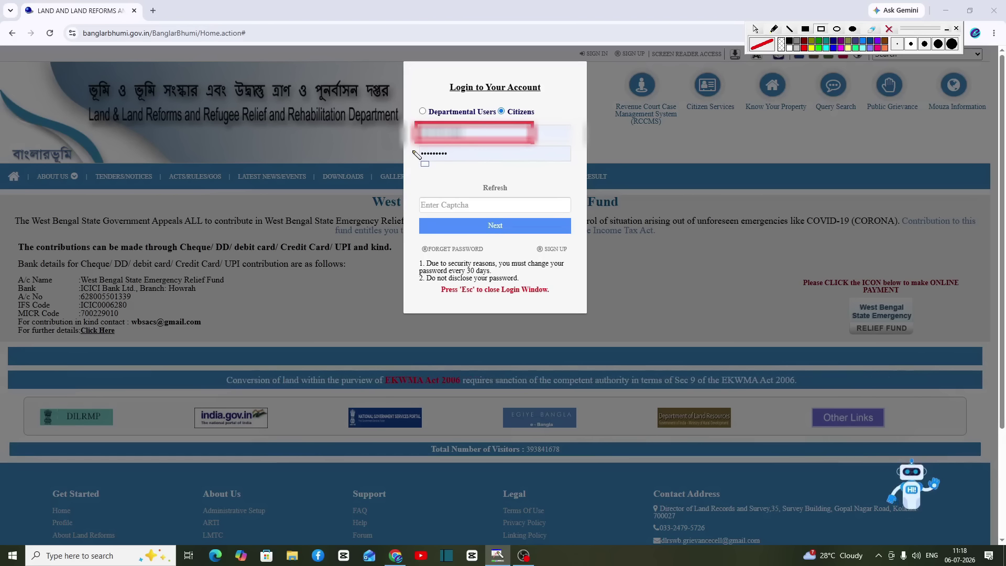
pyautogui.moveTo(414, 148); pyautogui.dragTo(505, 161)
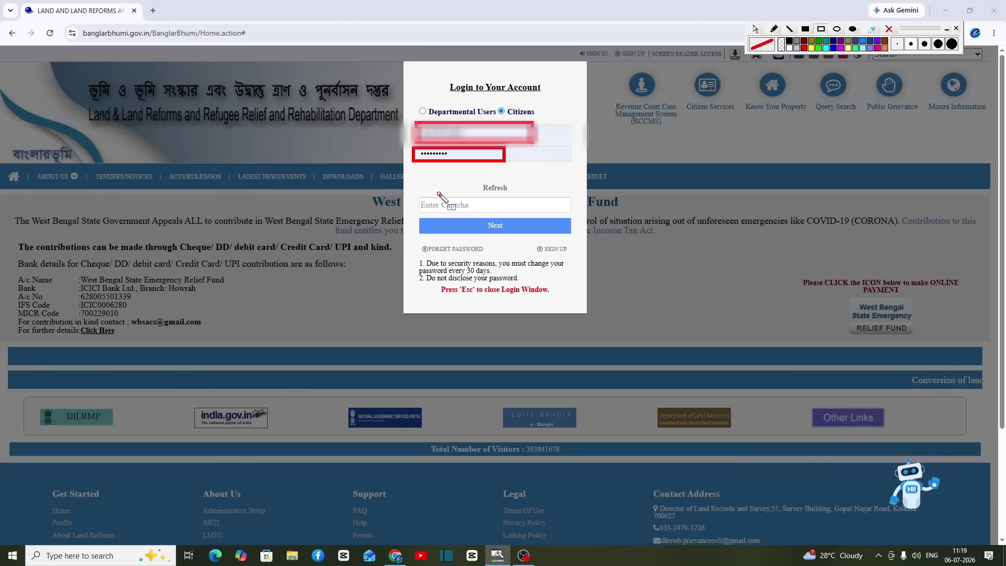
pyautogui.moveTo(440, 194); pyautogui.dragTo(494, 215)
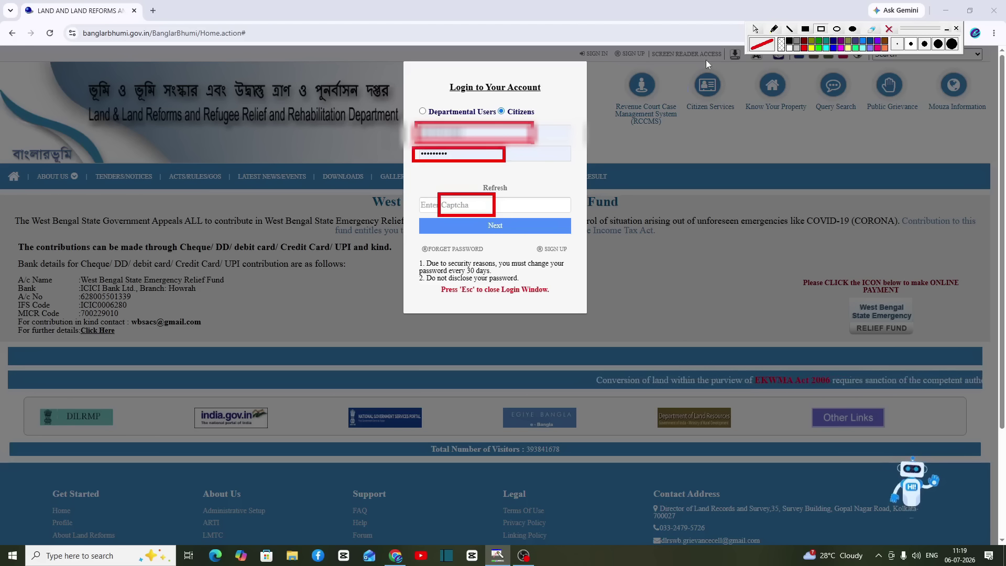
pyautogui.click(889, 29)
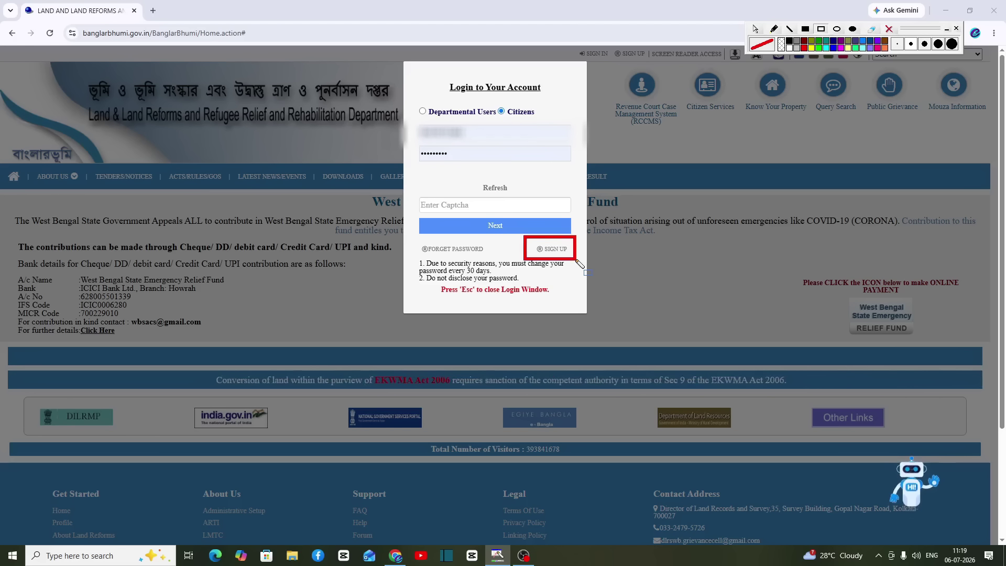
# Step: Open the Public Registration Form from SIGN UP and outline its First Name entry
pyautogui.click(889, 29)
pyautogui.click(552, 249)
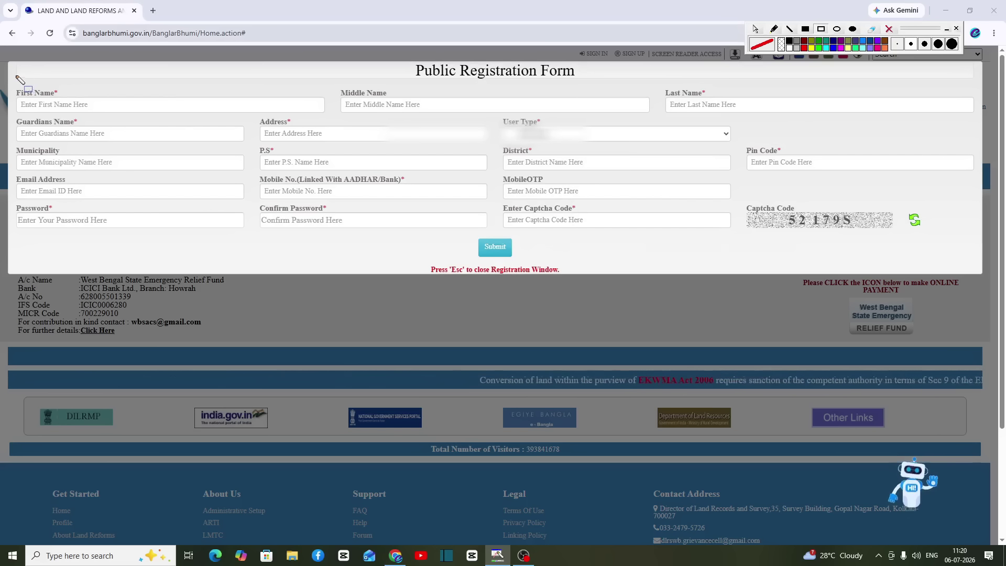
pyautogui.moveTo(15, 75)
pyautogui.mouseDown()
pyautogui.moveTo(168, 126)
pyautogui.moveTo(804, 245)
pyautogui.mouseUp()
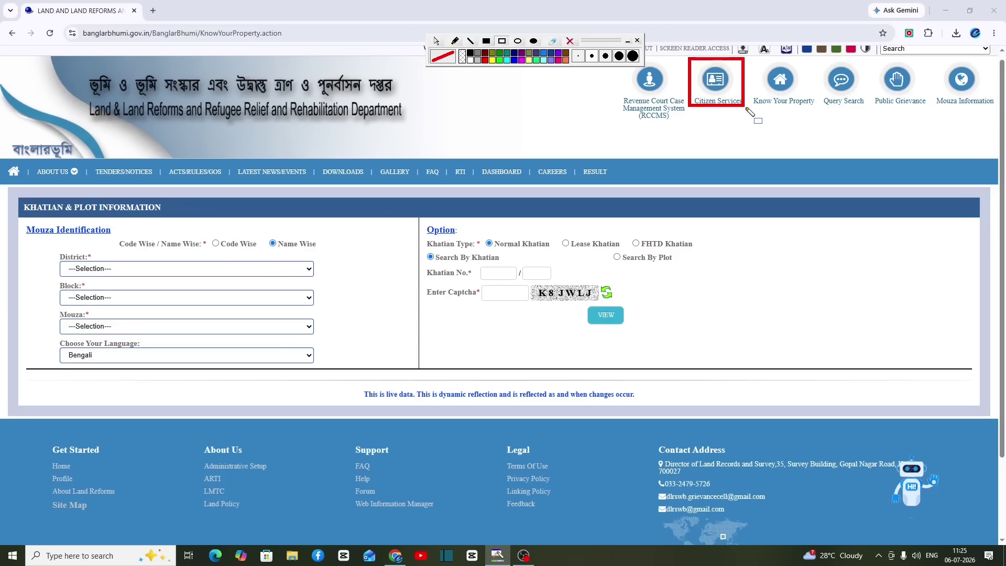
# Step: Reach ROR Request through Citizen Services and Service Delivery, outlining each menu entry on the way
pyautogui.click(716, 83)
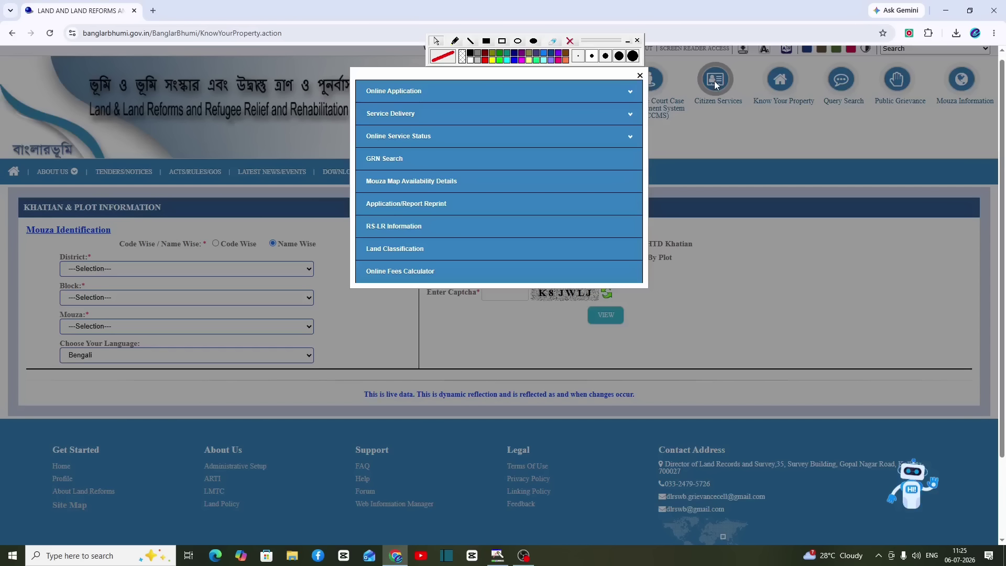
pyautogui.click(504, 44)
pyautogui.moveTo(354, 100); pyautogui.dragTo(513, 127)
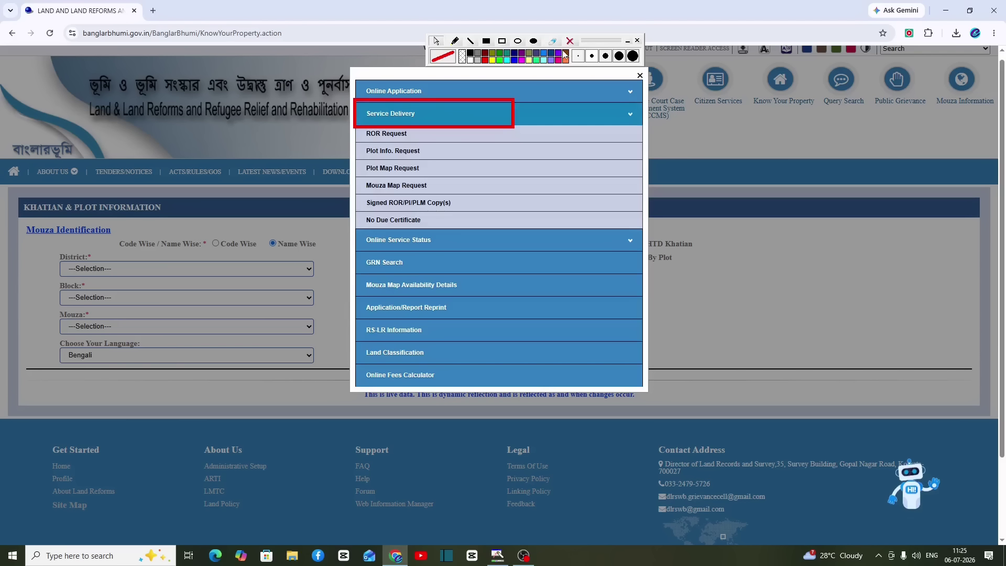
pyautogui.click(502, 41)
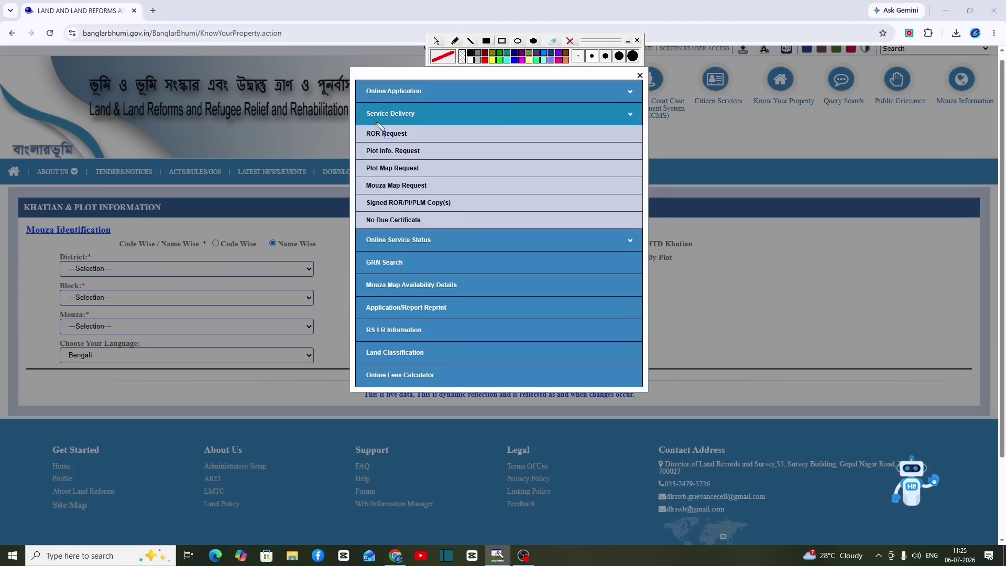
pyautogui.moveTo(356, 125); pyautogui.dragTo(437, 141)
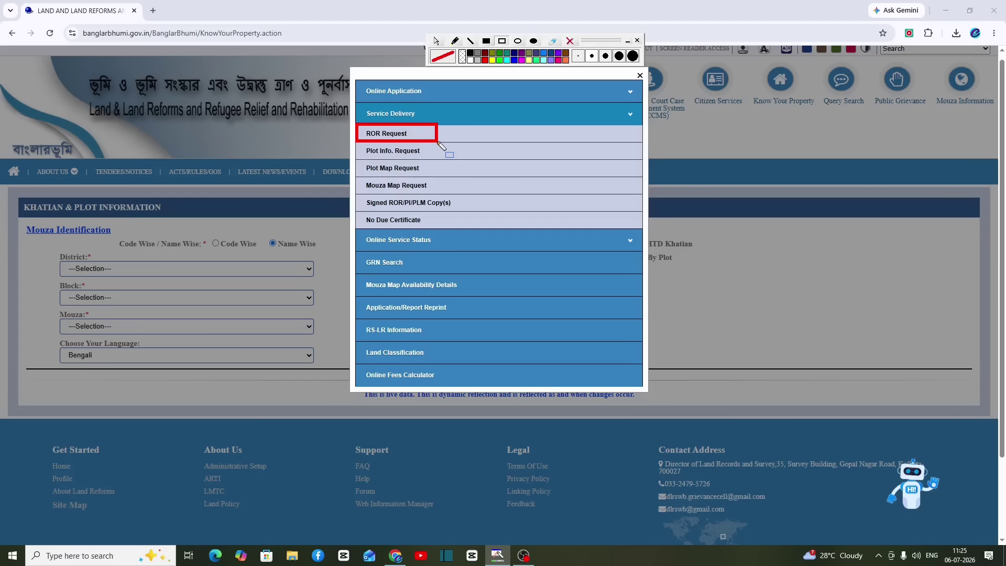
pyautogui.click(569, 41)
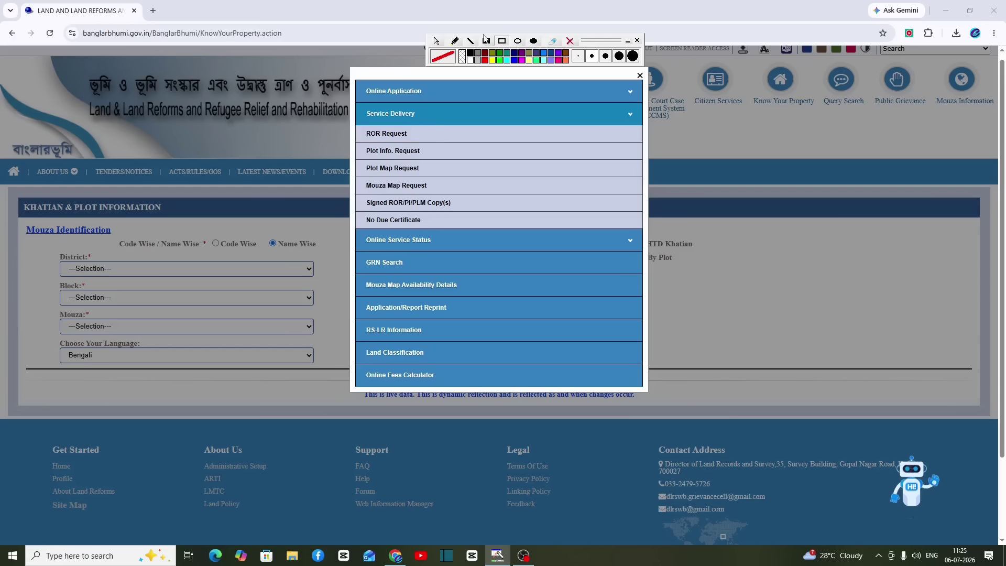
pyautogui.click(374, 134)
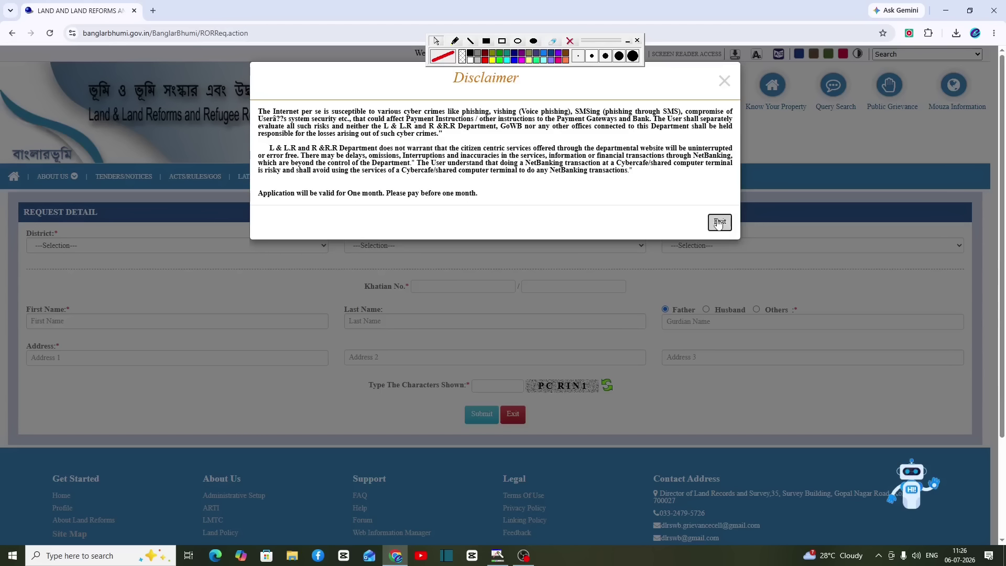
pyautogui.click(719, 222)
pyautogui.click(501, 40)
pyautogui.moveTo(21, 227); pyautogui.dragTo(140, 264)
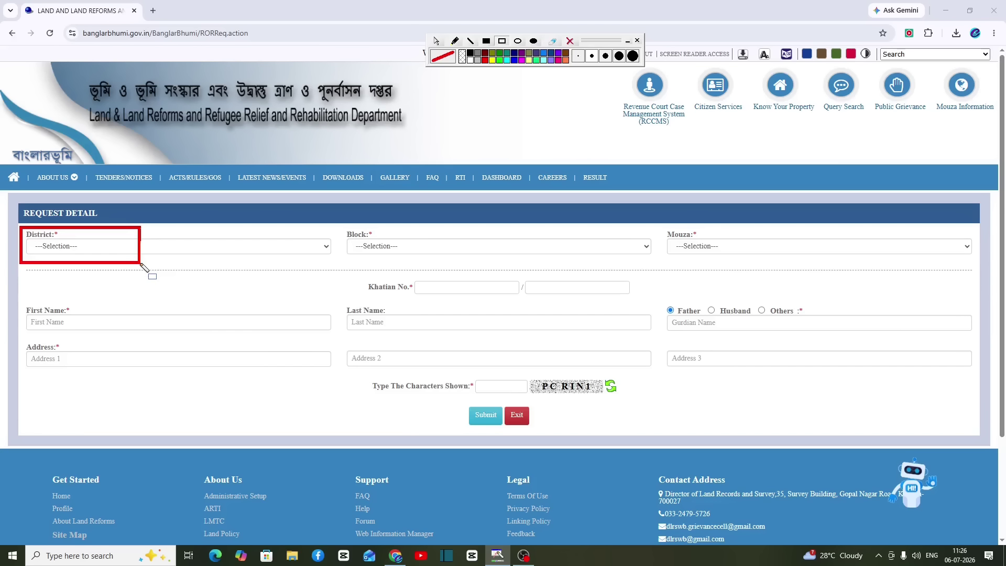
pyautogui.click(107, 246)
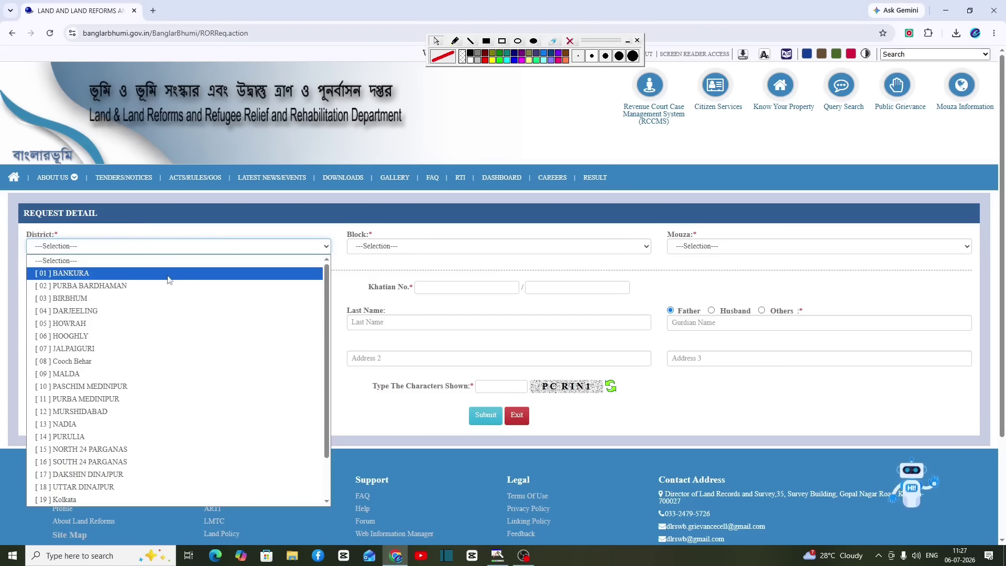
pyautogui.click(169, 275)
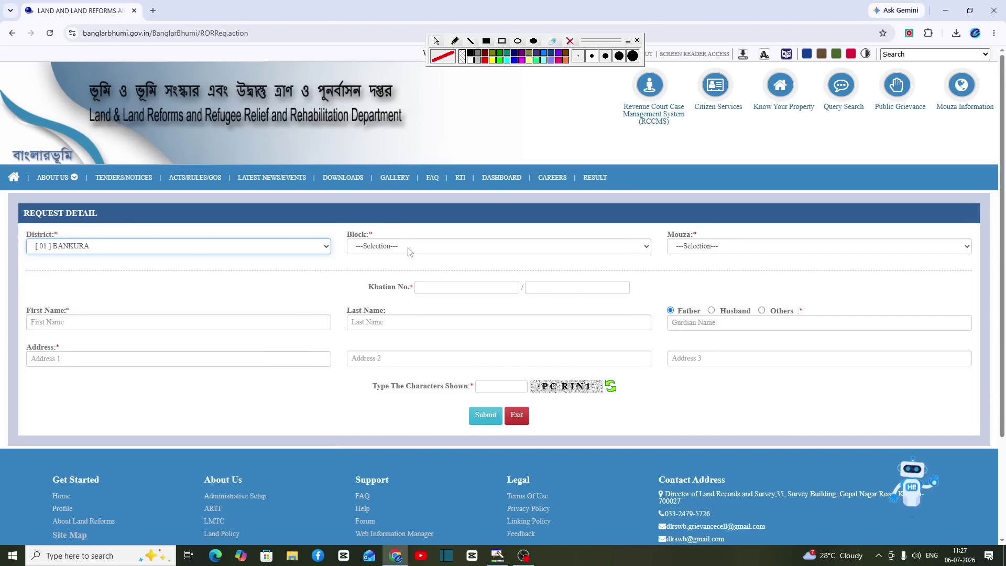
pyautogui.click(424, 251)
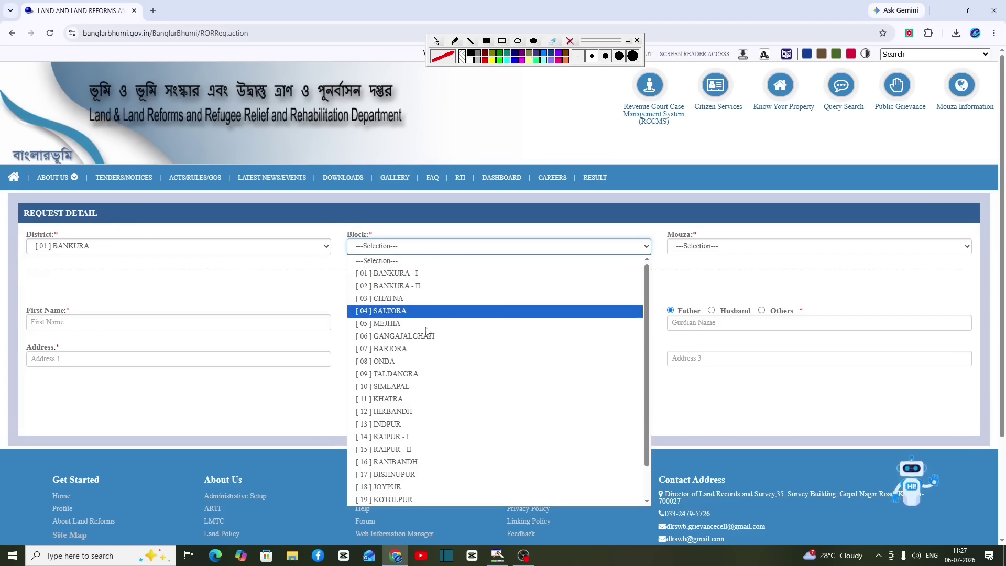
pyautogui.click(398, 374)
pyautogui.click(690, 251)
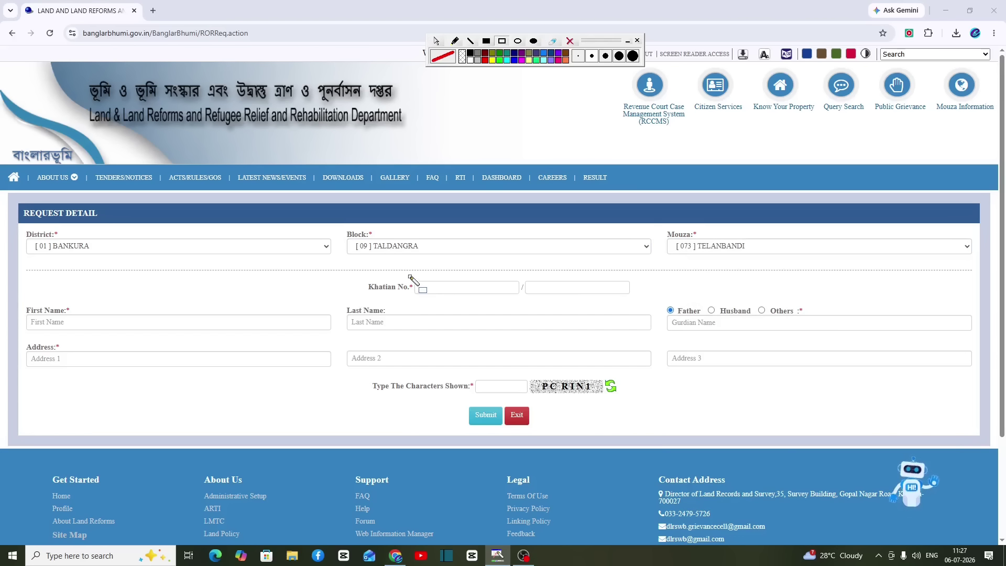
pyautogui.moveTo(410, 276)
pyautogui.mouseDown()
pyautogui.moveTo(474, 296)
pyautogui.moveTo(602, 296)
pyautogui.mouseUp()
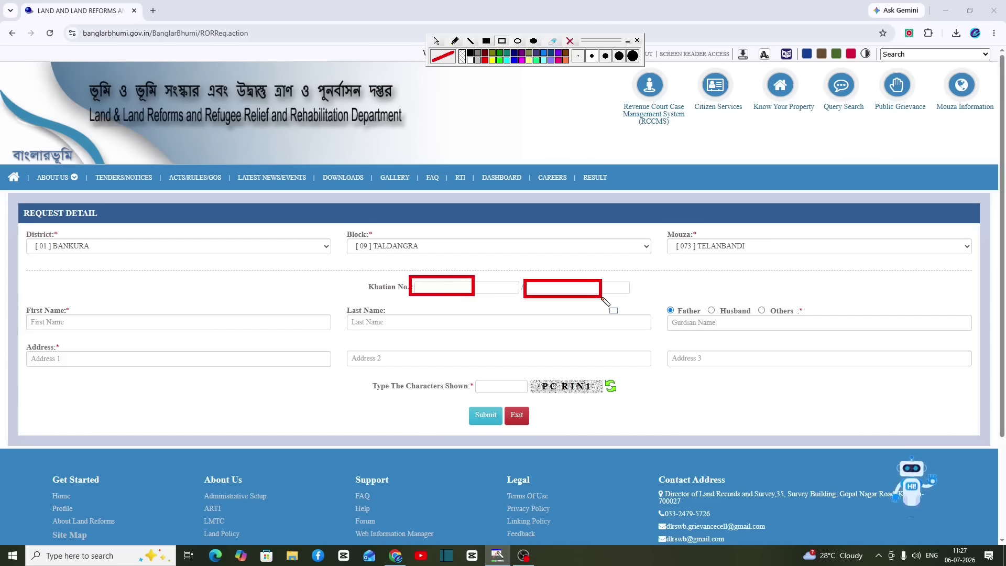
pyautogui.press('Delete')
pyautogui.moveTo(18, 304)
pyautogui.mouseDown()
pyautogui.moveTo(63, 325)
pyautogui.moveTo(129, 332)
pyautogui.mouseUp()
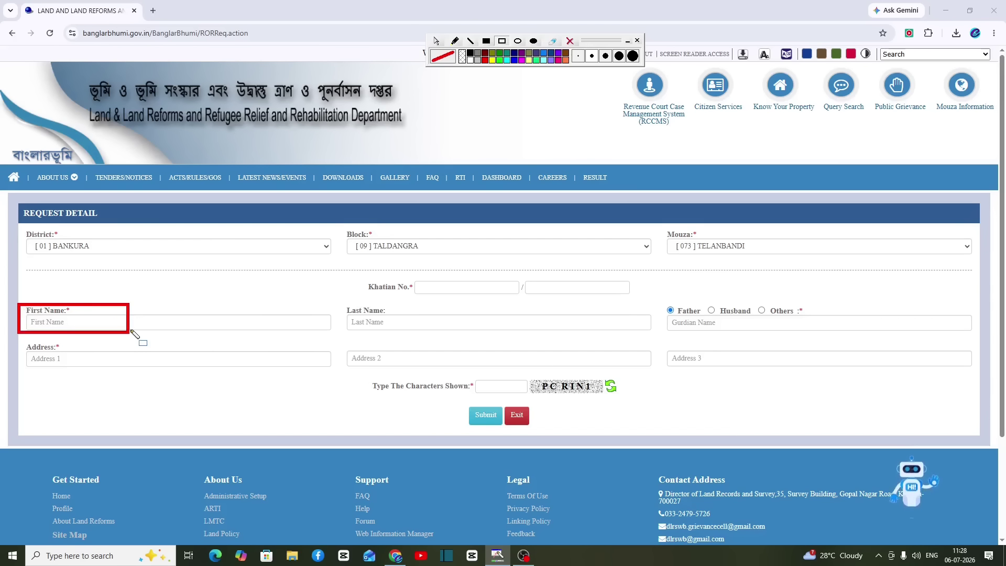
pyautogui.moveTo(338, 302); pyautogui.dragTo(423, 330)
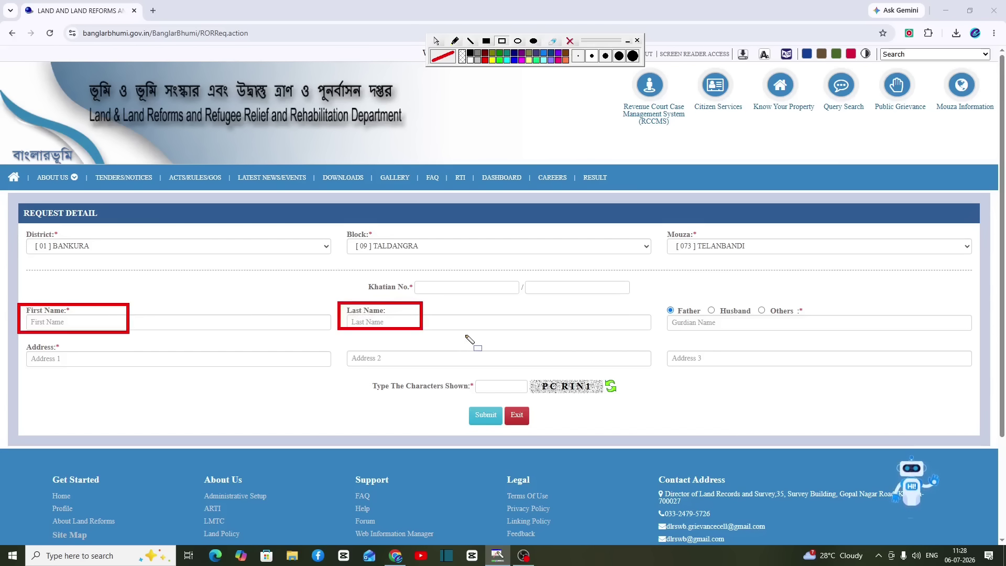
pyautogui.moveTo(658, 295)
pyautogui.mouseDown()
pyautogui.moveTo(758, 335)
pyautogui.moveTo(804, 338)
pyautogui.moveTo(792, 335)
pyautogui.mouseUp()
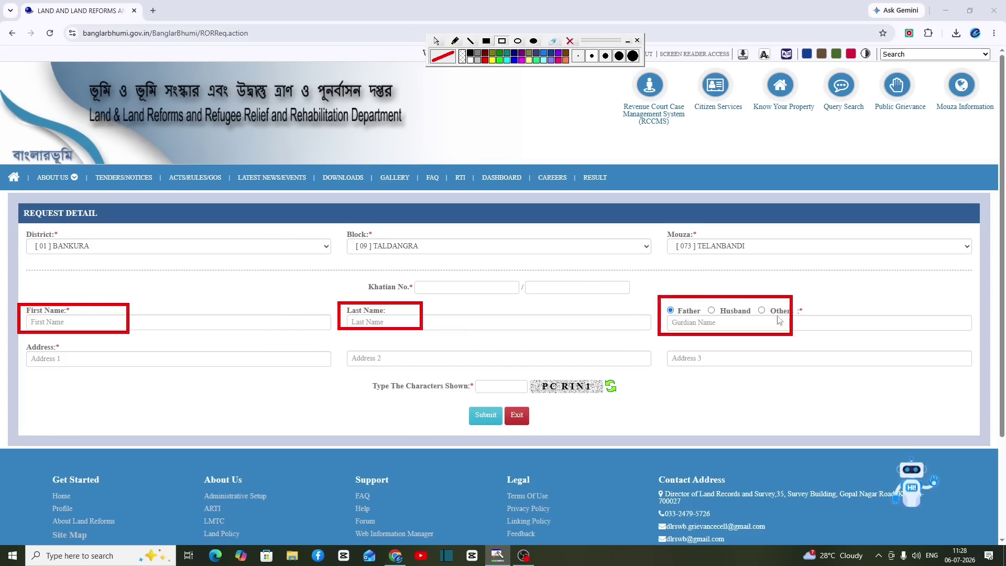
pyautogui.press('Delete')
pyautogui.moveTo(22, 339); pyautogui.dragTo(129, 373)
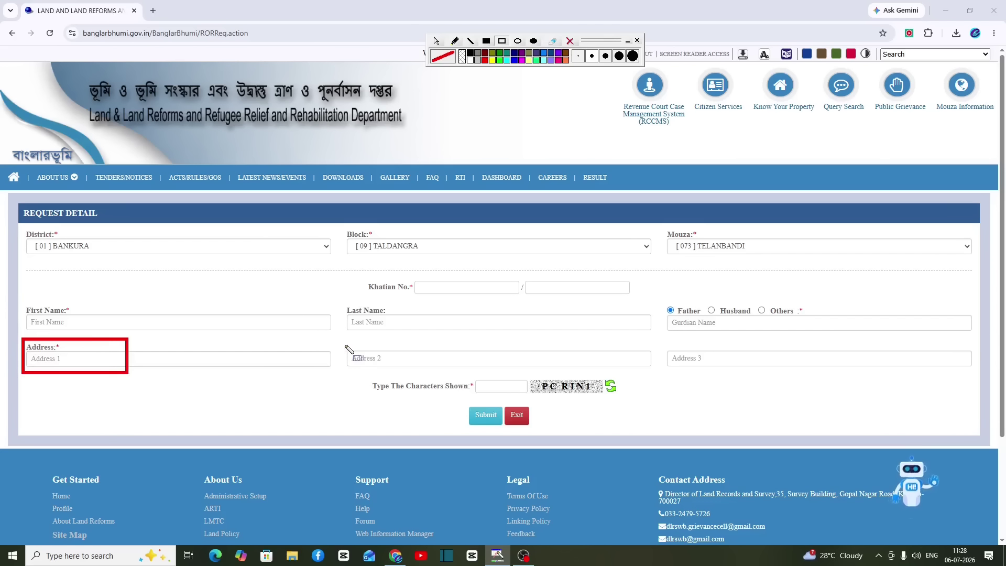
pyautogui.moveTo(343, 344); pyautogui.dragTo(450, 375)
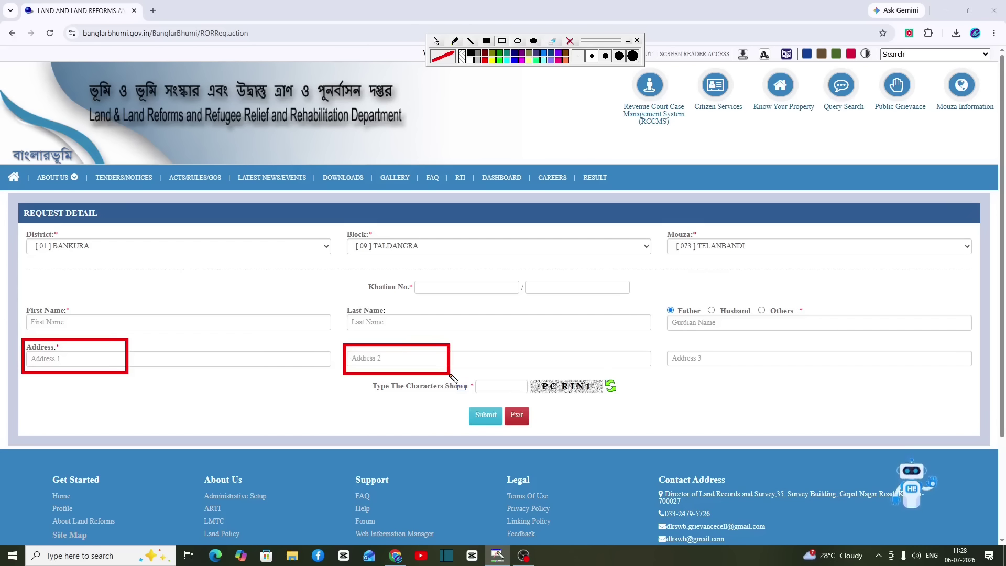
pyautogui.moveTo(659, 347)
pyautogui.mouseDown()
pyautogui.moveTo(801, 385)
pyautogui.moveTo(793, 372)
pyautogui.mouseUp()
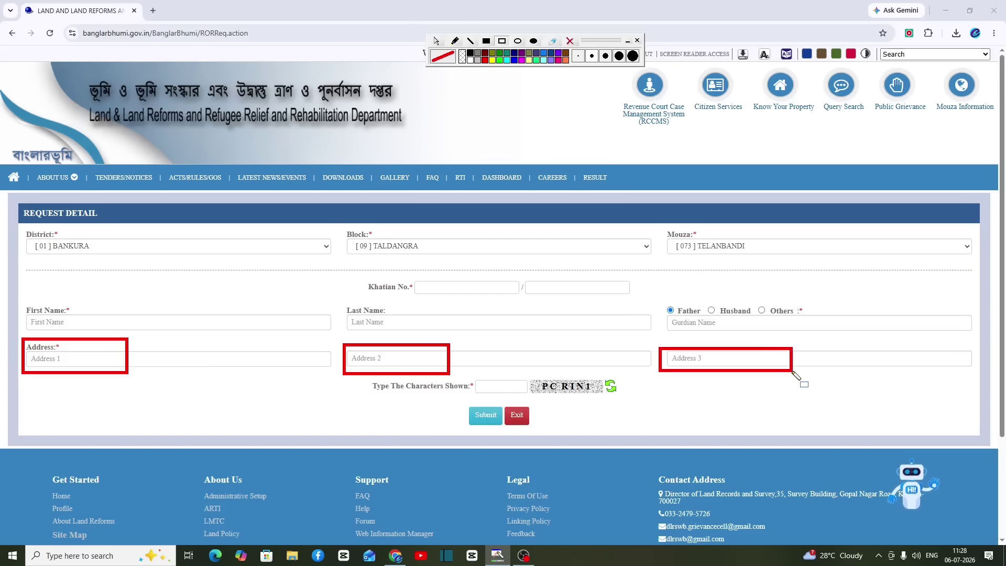
pyautogui.press('Delete')
pyautogui.moveTo(473, 376); pyautogui.dragTo(517, 392)
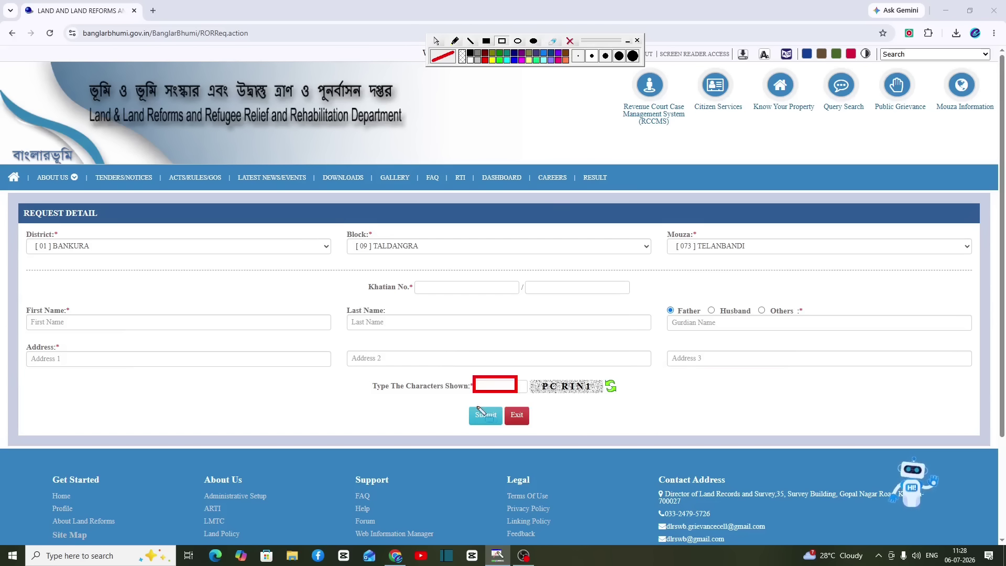
pyautogui.moveTo(462, 405)
pyautogui.mouseDown()
pyautogui.moveTo(516, 442)
pyautogui.moveTo(507, 431)
pyautogui.mouseUp()
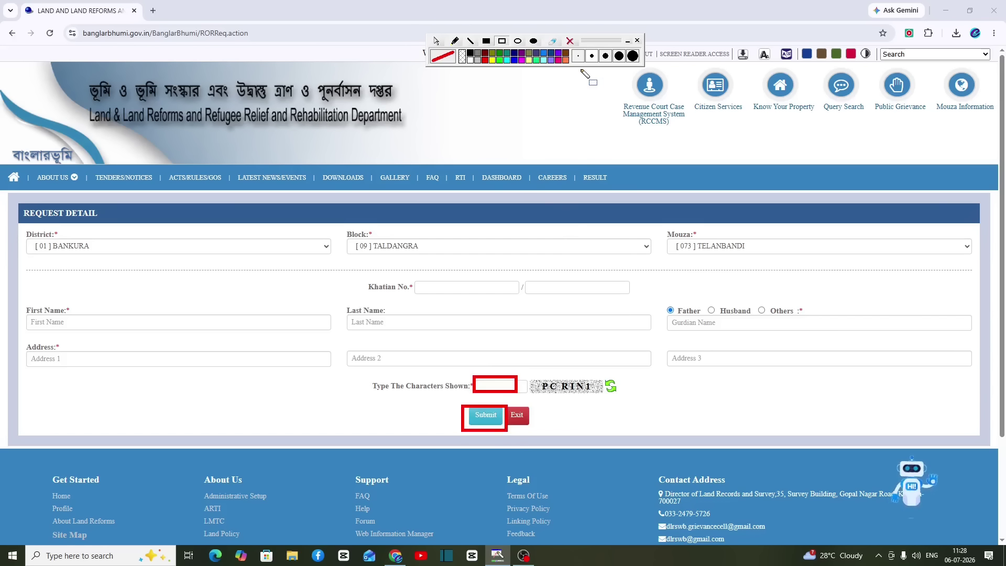
pyautogui.click(570, 42)
pyautogui.click(436, 41)
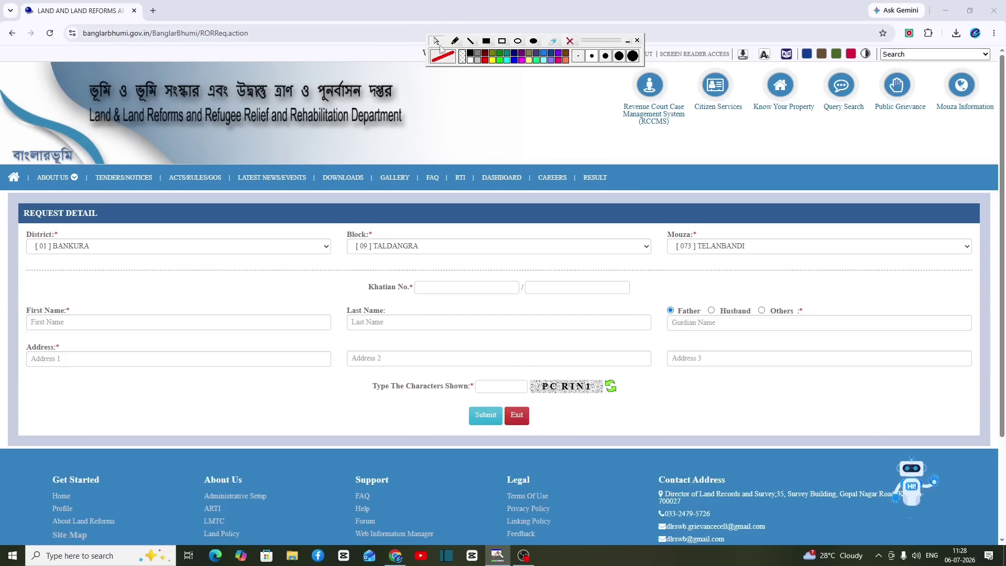
# Step: Pick a Khatian number from autofill by typing 3, and enter 'test' as First Name and Address 1
pyautogui.click(434, 286)
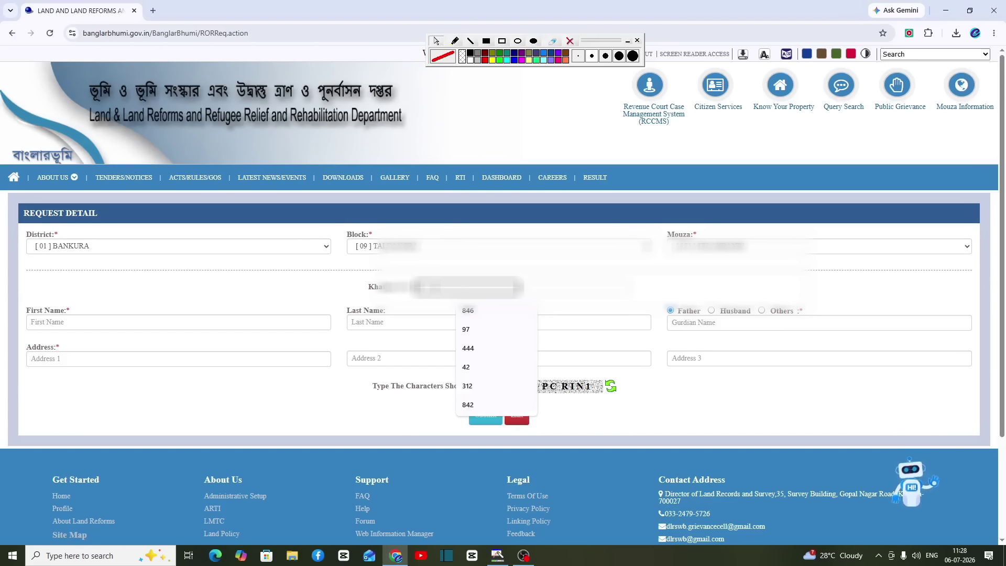
pyautogui.write('3')
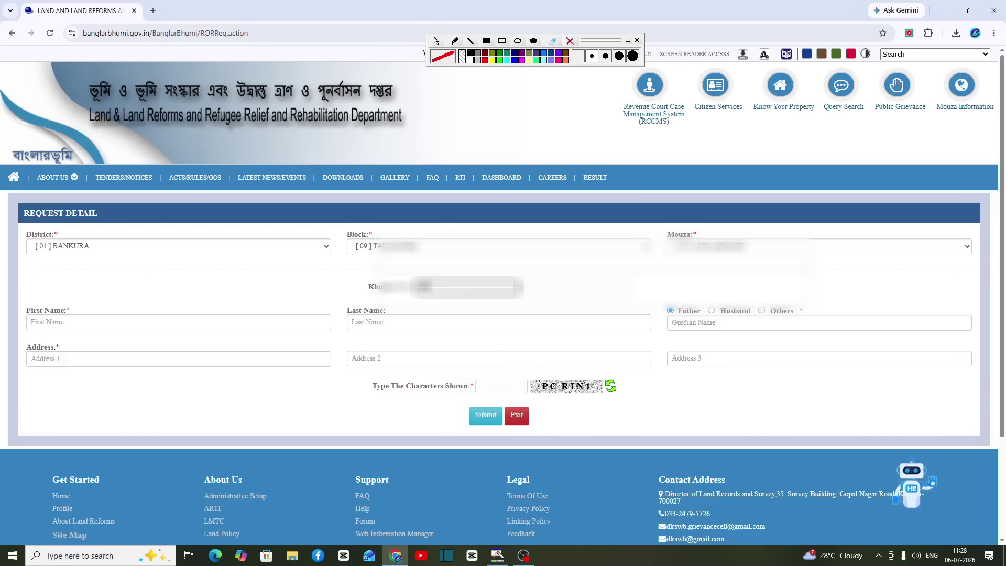
pyautogui.click(229, 323)
pyautogui.write('test')
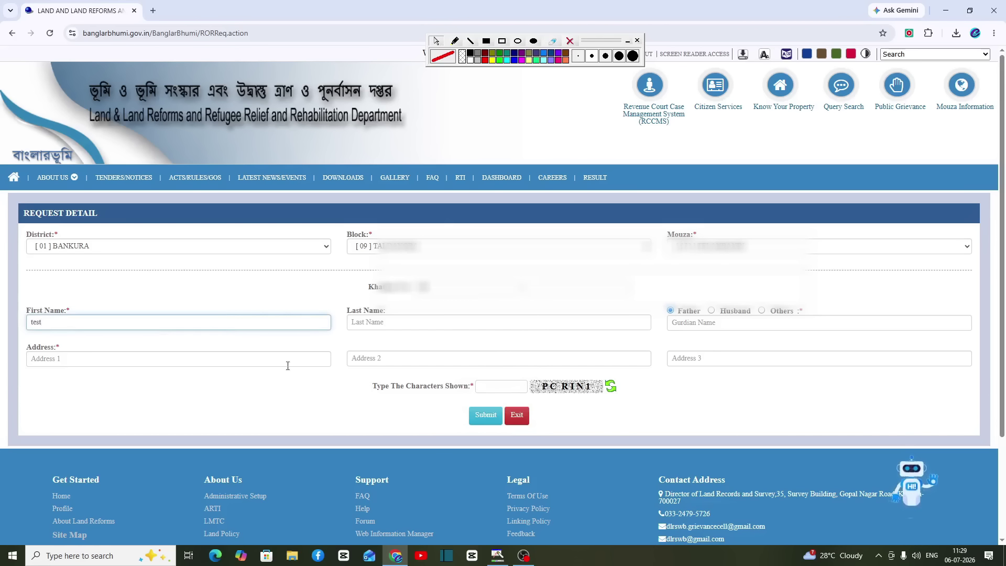
pyautogui.press('Tab')
pyautogui.press('Tab')
pyautogui.press('Tab')
pyautogui.press('Tab')
pyautogui.write('test')
# Step: Enter the displayed captcha, fixing a mistaken character, and submit the ROR request
pyautogui.click(487, 385)
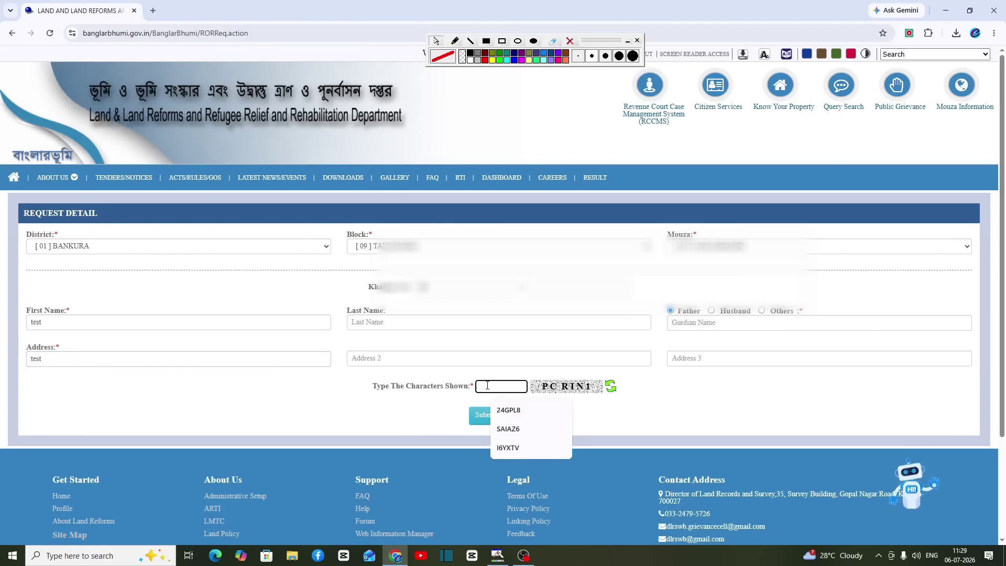
pyautogui.write('p')
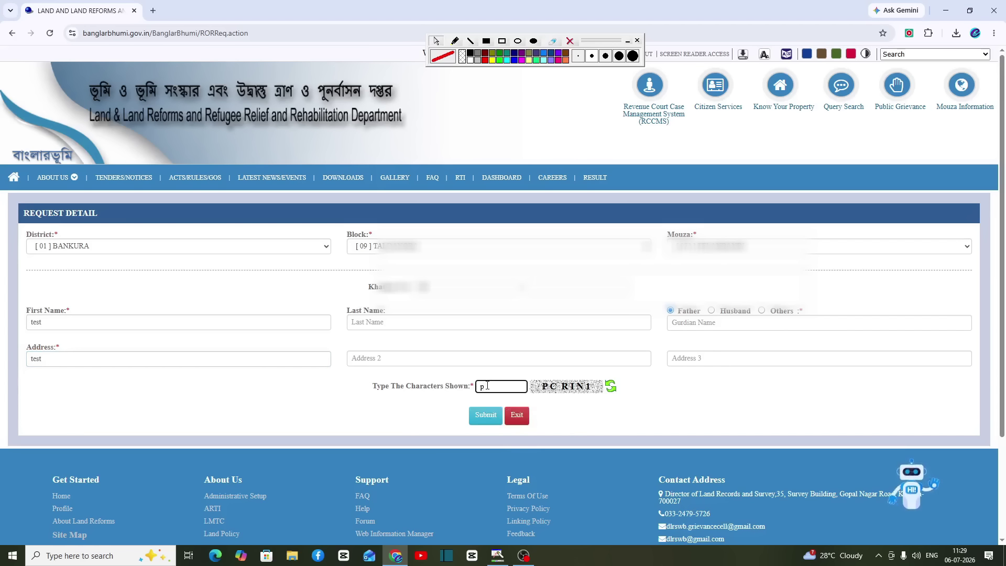
pyautogui.press('BackSpace')
pyautogui.write('PCRIN1')
pyautogui.click(486, 416)
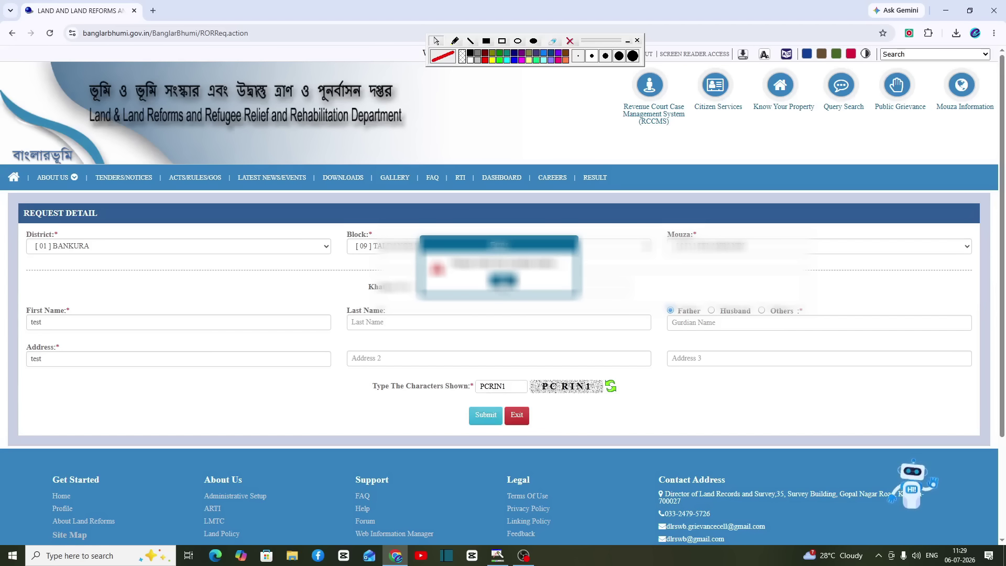
# Step: Confirm the alert, dismiss the Success message with the request number, and highlight Citizen Services
pyautogui.click(482, 416)
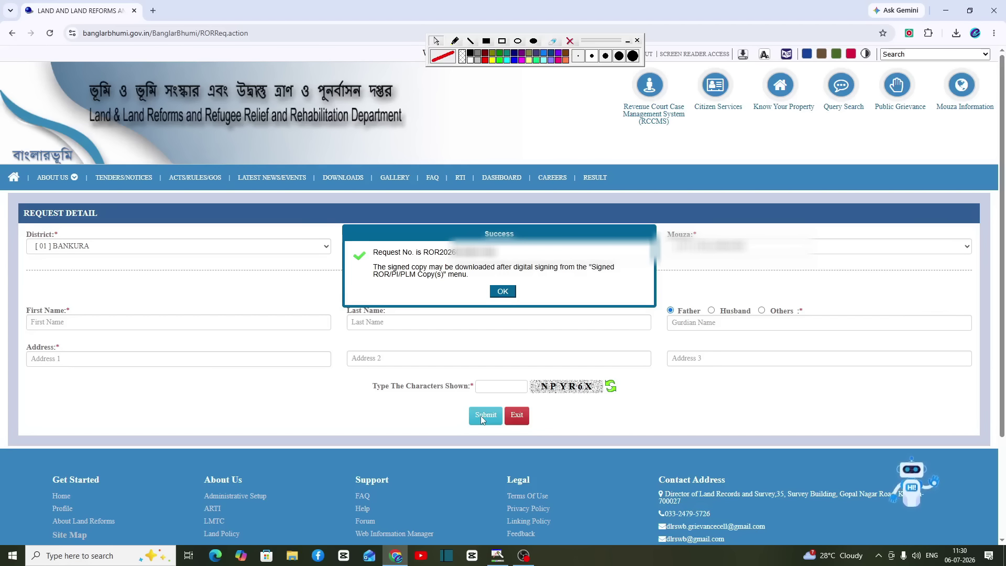
pyautogui.press('Return')
pyautogui.moveTo(679, 63); pyautogui.dragTo(748, 130)
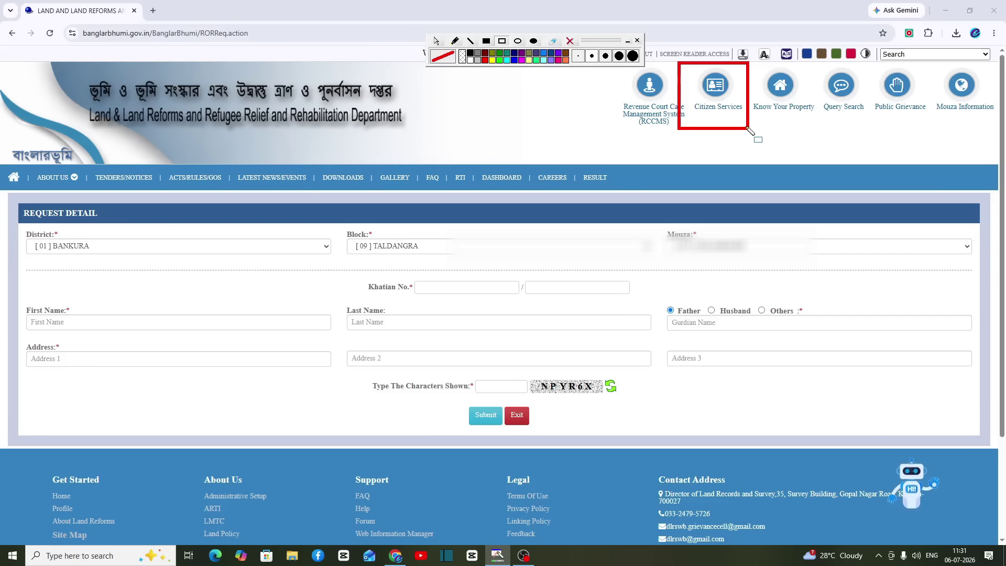
# Step: Open Signed ROR/PI/PLM Copy(s) via Citizen Services and Service Delivery, highlighting each menu entry
pyautogui.click(570, 40)
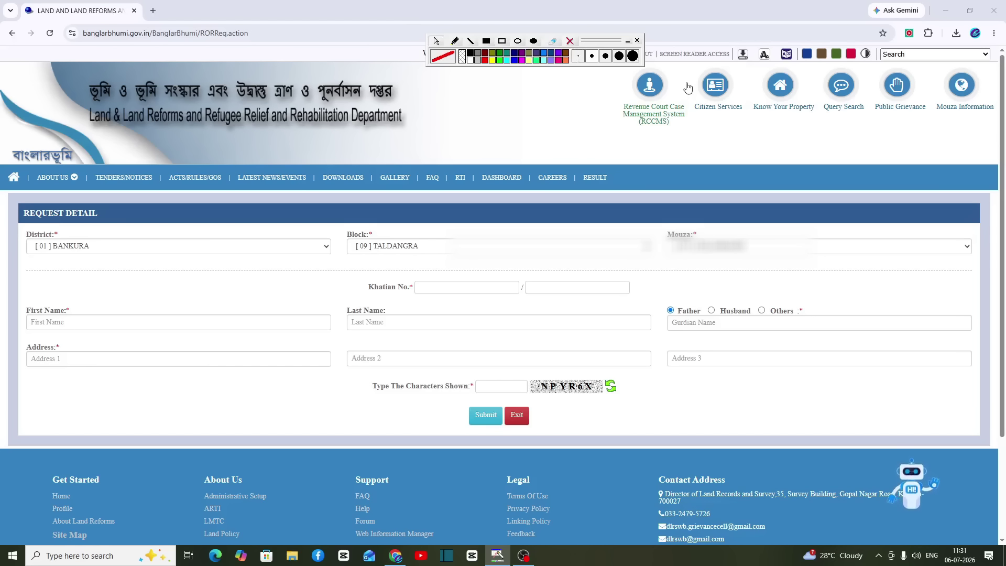
pyautogui.click(715, 85)
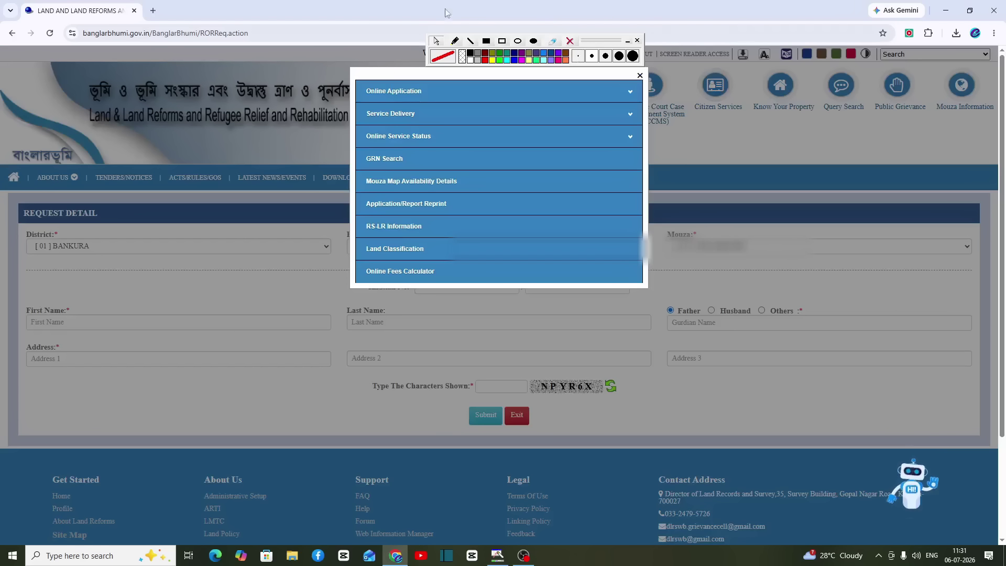
pyautogui.click(502, 40)
pyautogui.moveTo(357, 101); pyautogui.dragTo(491, 126)
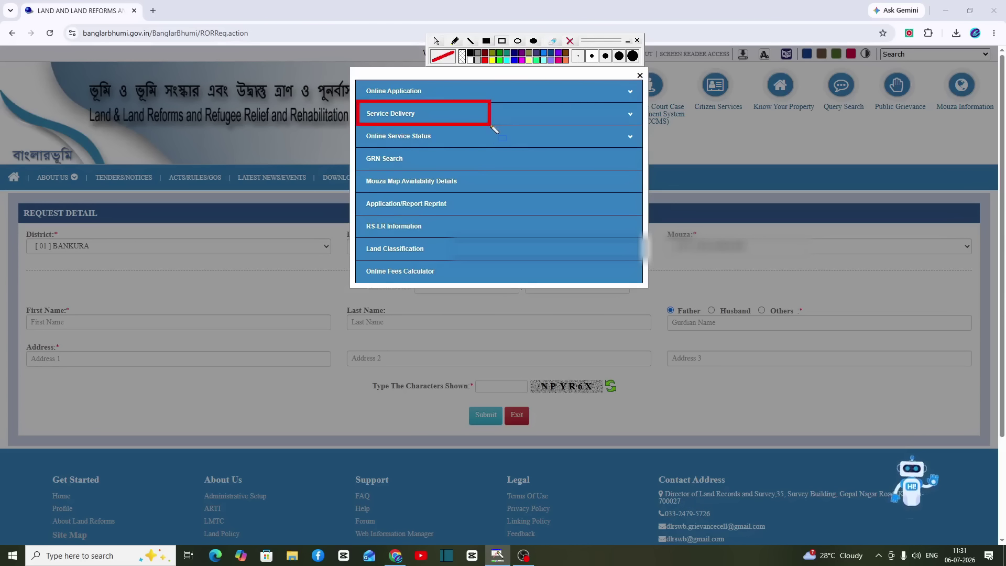
pyautogui.click(493, 123)
pyautogui.moveTo(356, 190); pyautogui.dragTo(512, 211)
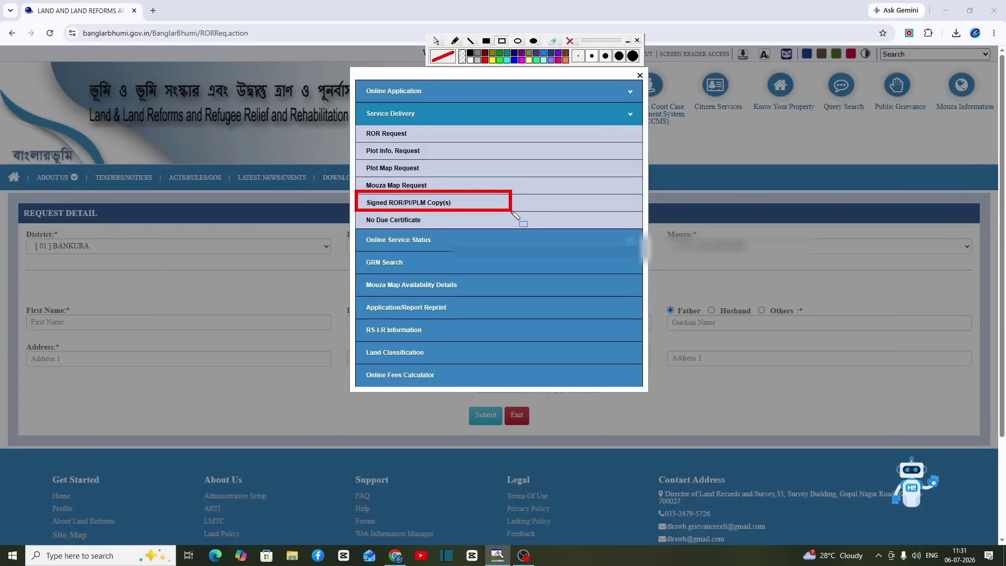
pyautogui.click(403, 204)
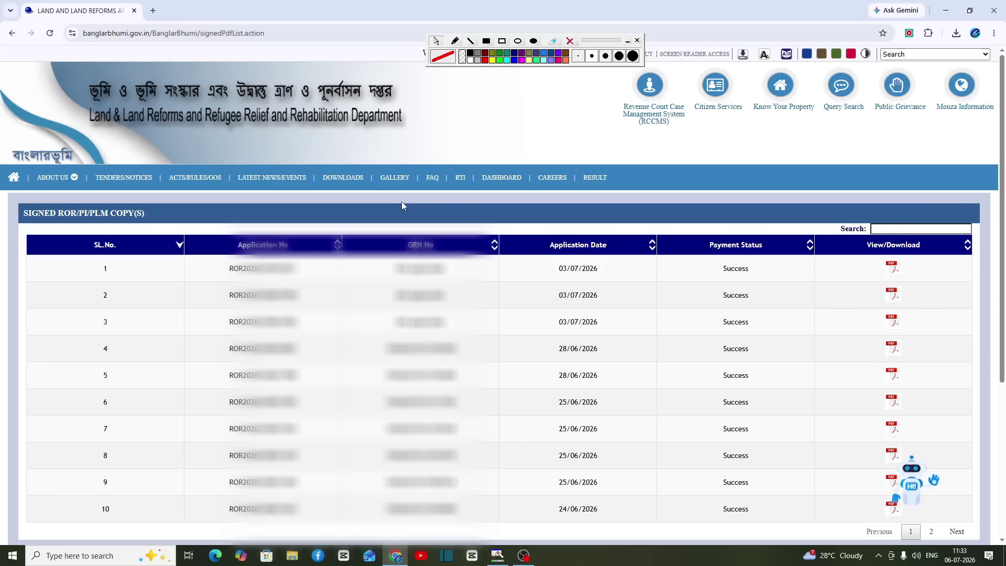
pyautogui.click(503, 41)
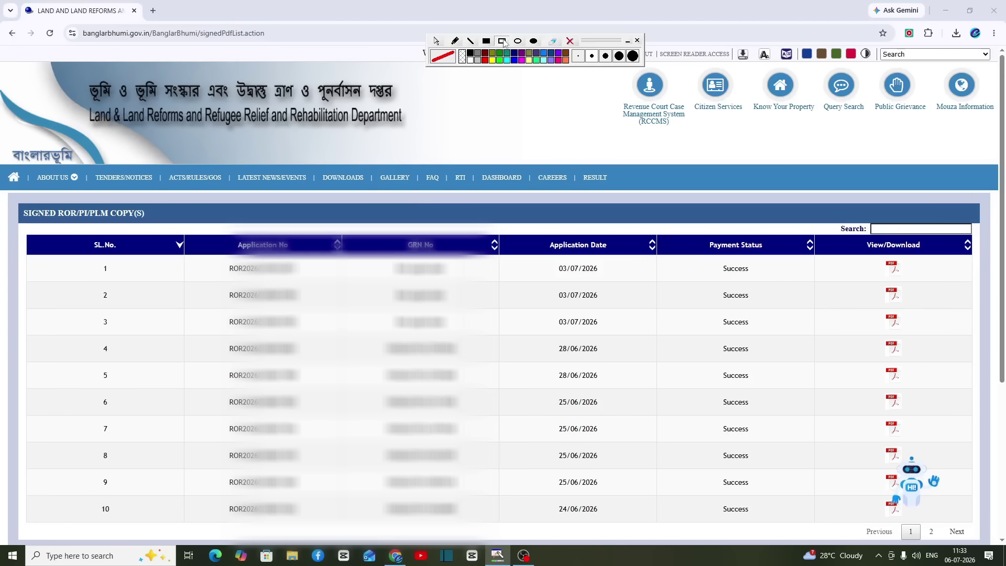
pyautogui.moveTo(201, 236)
pyautogui.mouseDown()
pyautogui.moveTo(287, 327)
pyautogui.moveTo(331, 451)
pyautogui.moveTo(340, 534)
pyautogui.mouseUp()
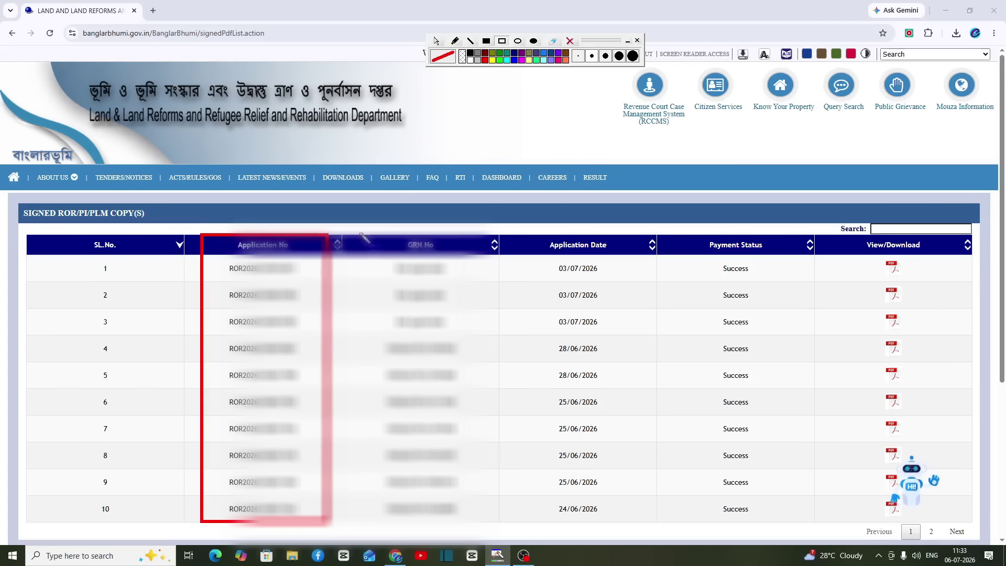
pyautogui.moveTo(360, 235)
pyautogui.mouseDown()
pyautogui.moveTo(455, 333)
pyautogui.moveTo(497, 531)
pyautogui.mouseUp()
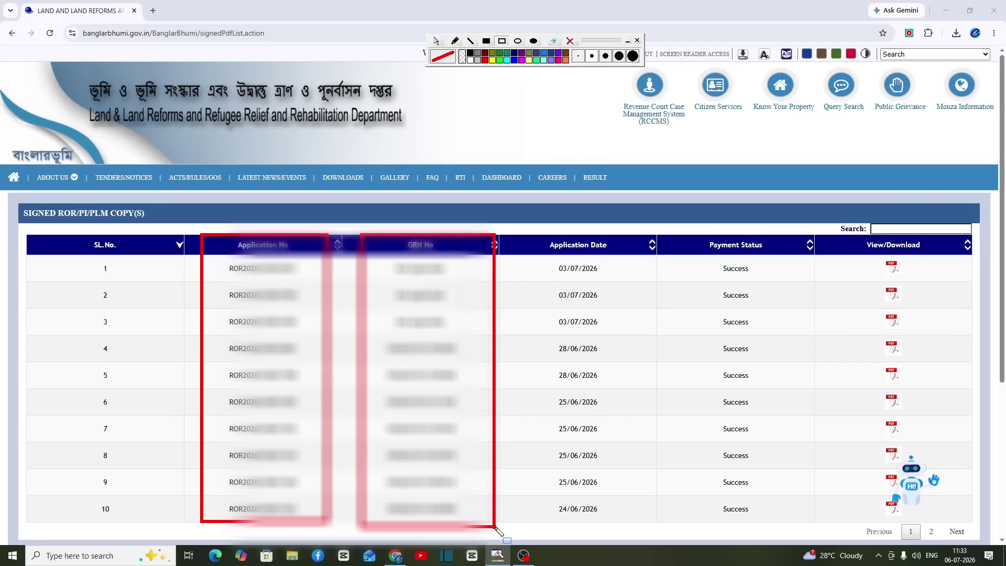
pyautogui.moveTo(534, 235)
pyautogui.mouseDown()
pyautogui.moveTo(649, 424)
pyautogui.moveTo(640, 436)
pyautogui.mouseUp()
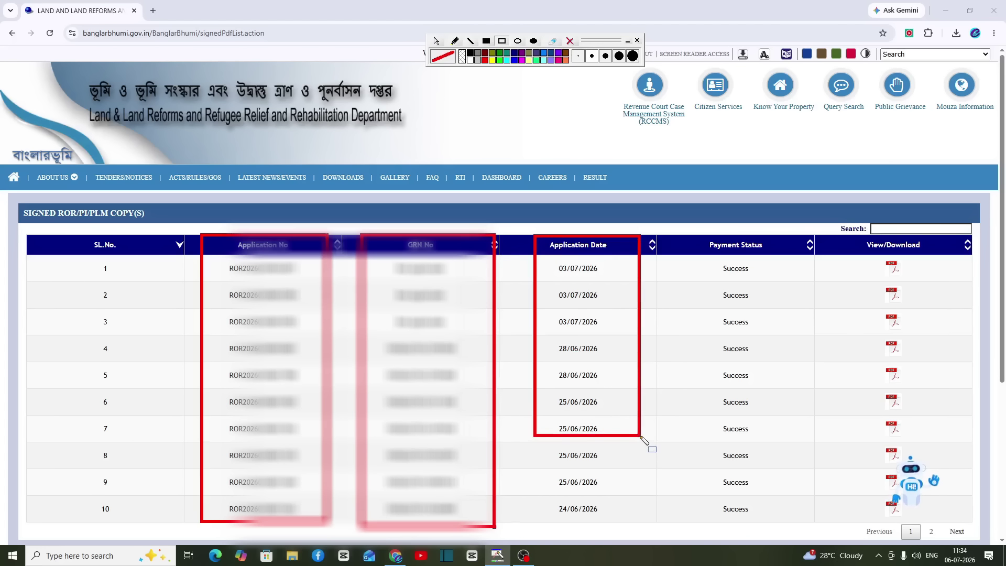
pyautogui.moveTo(692, 235); pyautogui.dragTo(813, 445)
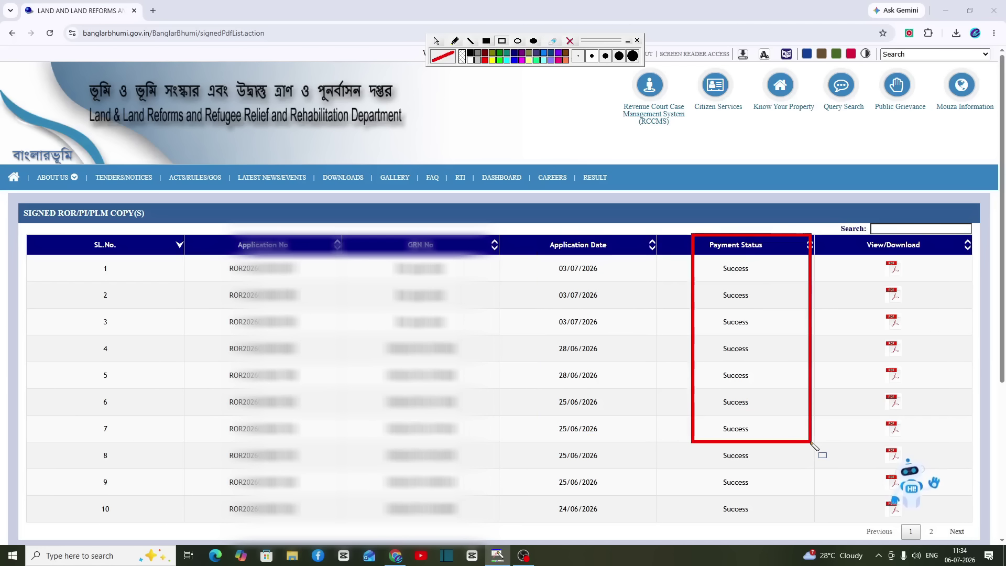
pyautogui.moveTo(860, 235); pyautogui.dragTo(937, 370)
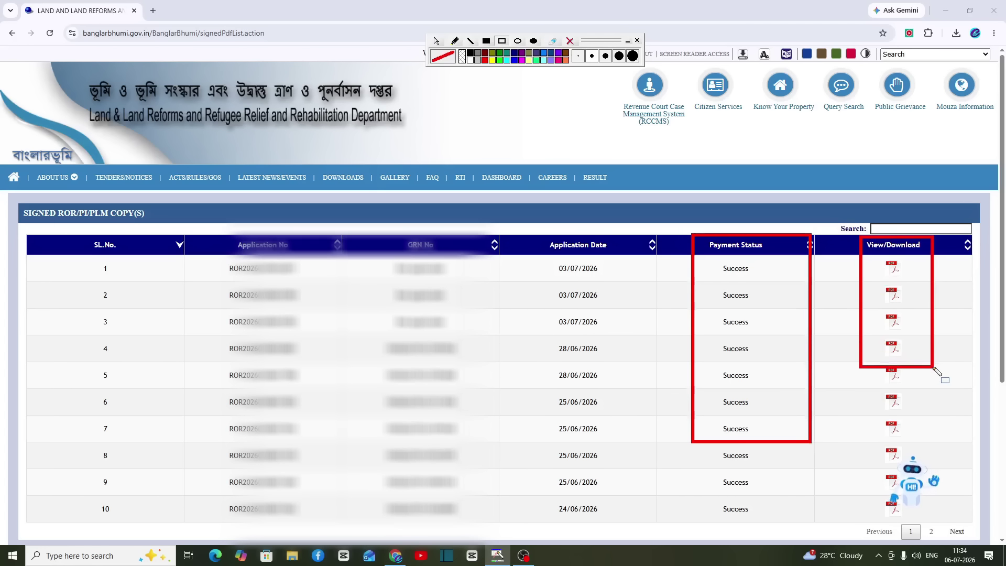
pyautogui.press('Escape')
# Step: Open the signed ROR PDF for the row 2 application dated 03/07/2026
pyautogui.click(893, 296)
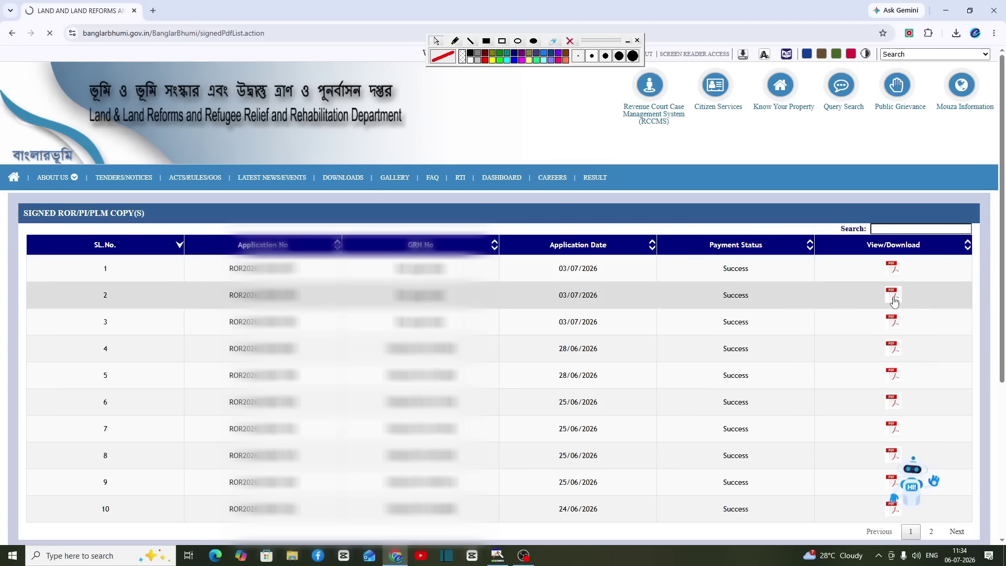